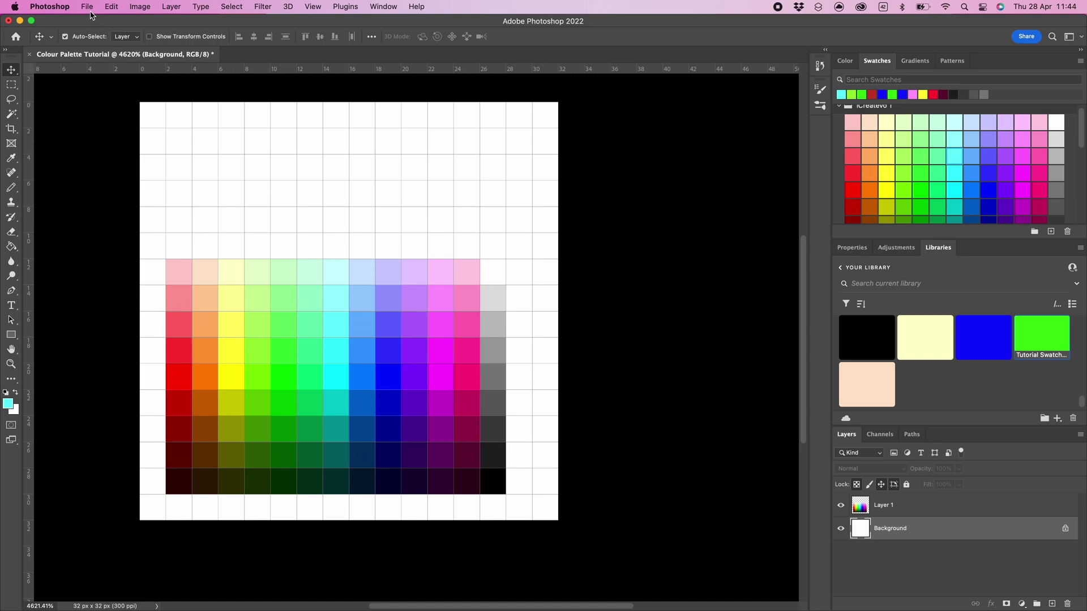
- Create a new 64 x 32 pixel document, Untitled-1, and zoom in on it
click(87, 8)
click(120, 23)
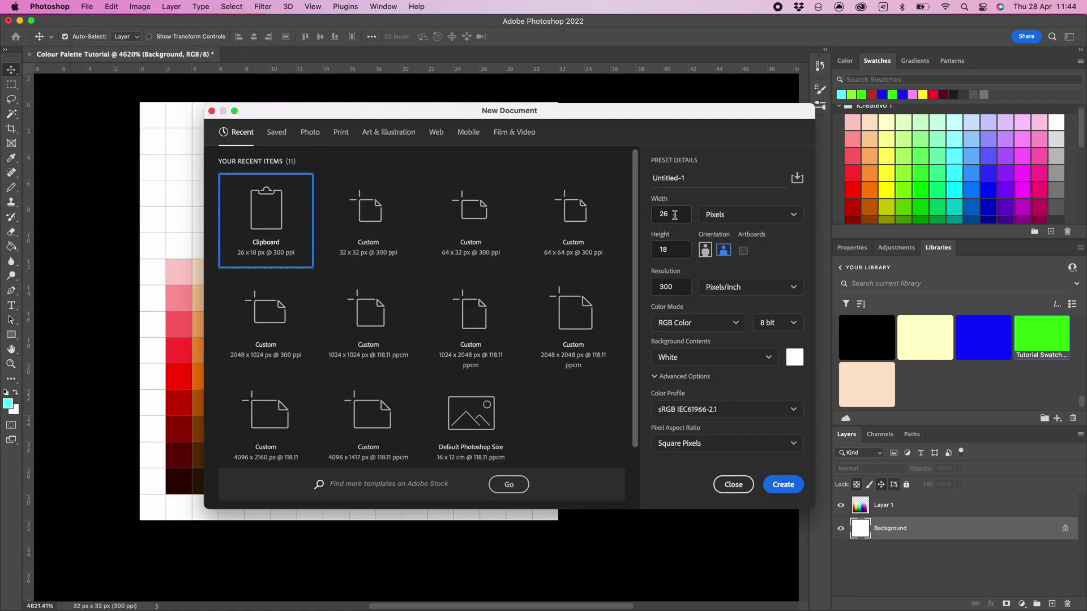
double_click(675, 215)
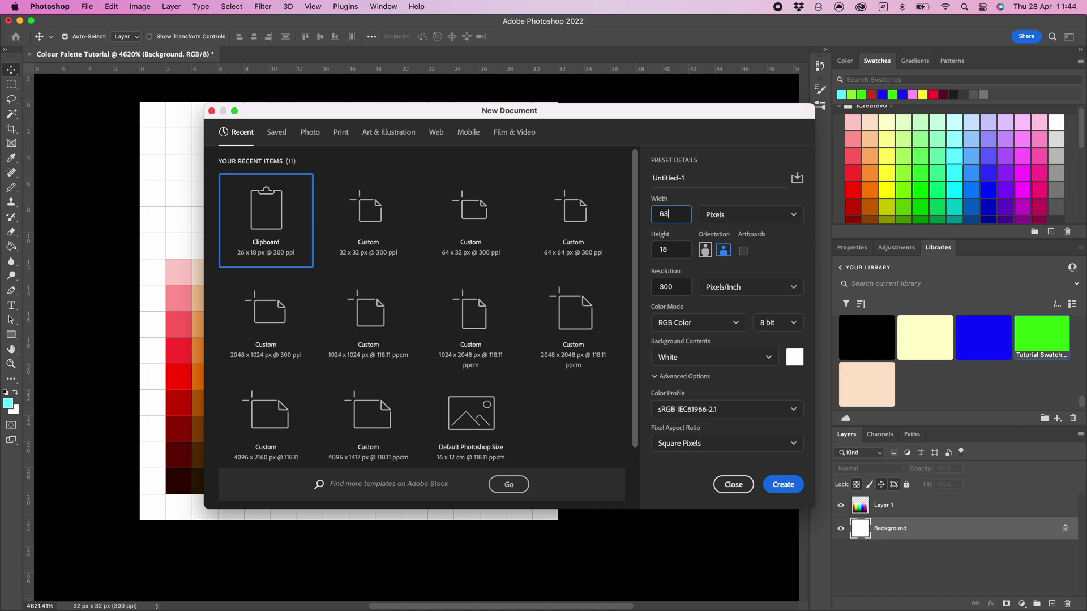
double_click(682, 251)
text(32)
click(790, 264)
click(795, 486)
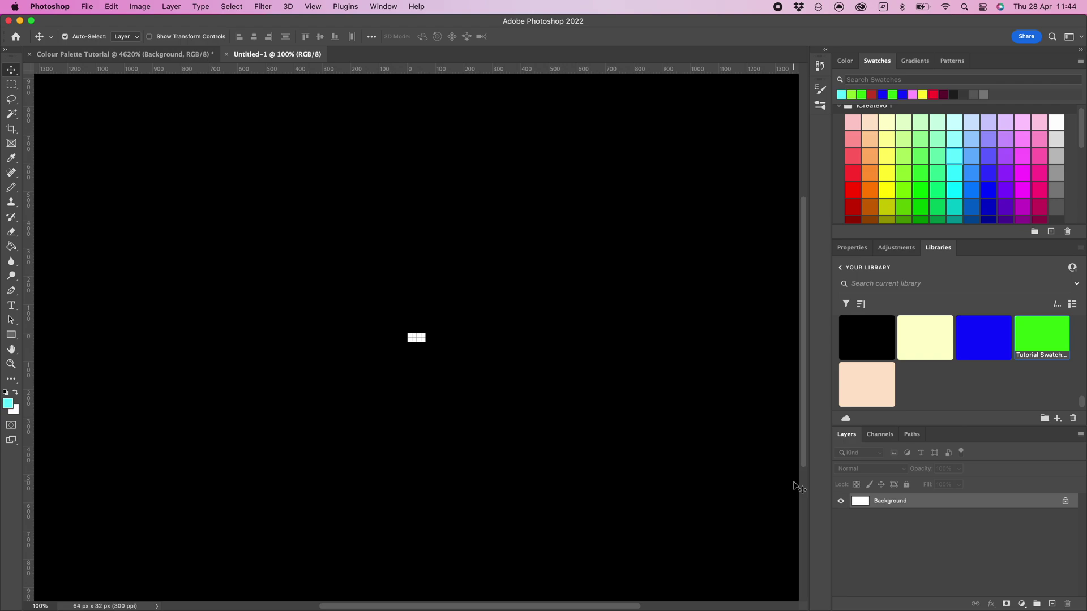
scroll(414, 332, up, 5)
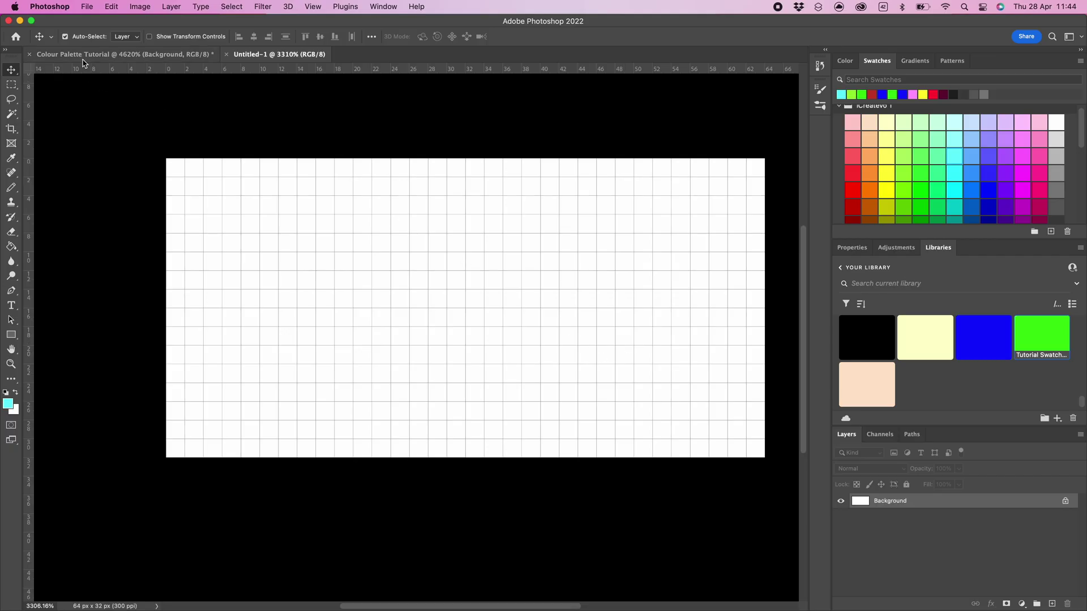
- Marquee-select the whole palette block on Layer 1 of the tutorial file, then go back to Untitled-1
click(90, 55)
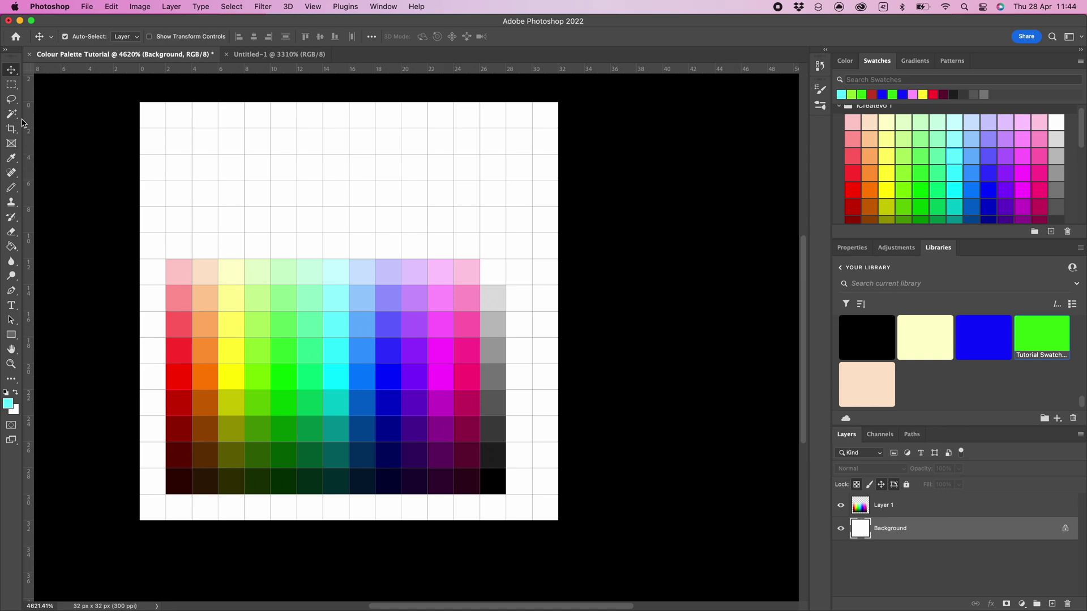
click(11, 86)
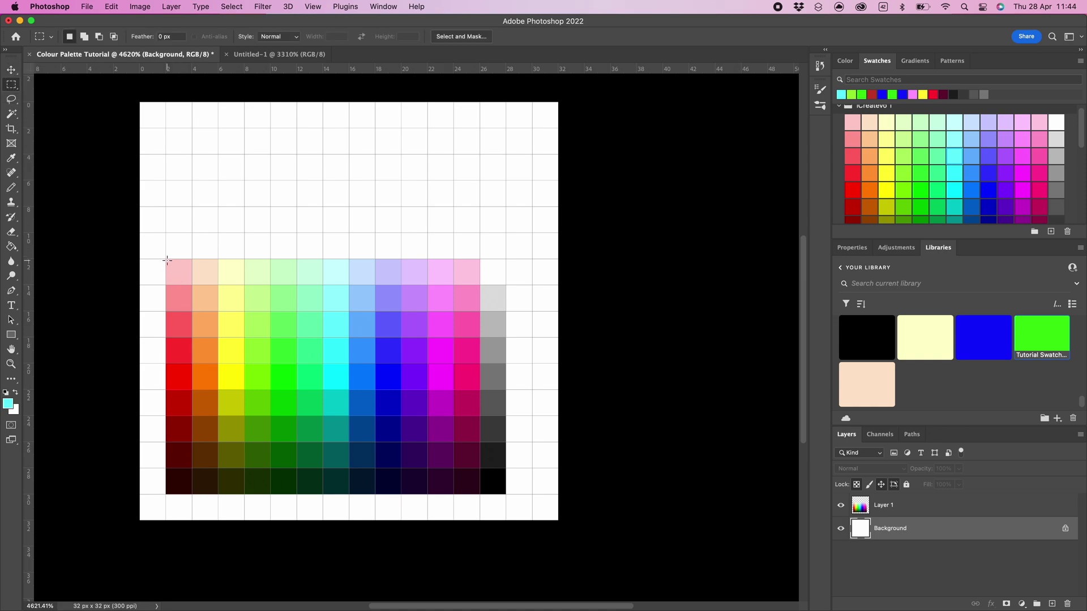
drag(165, 259, 506, 489)
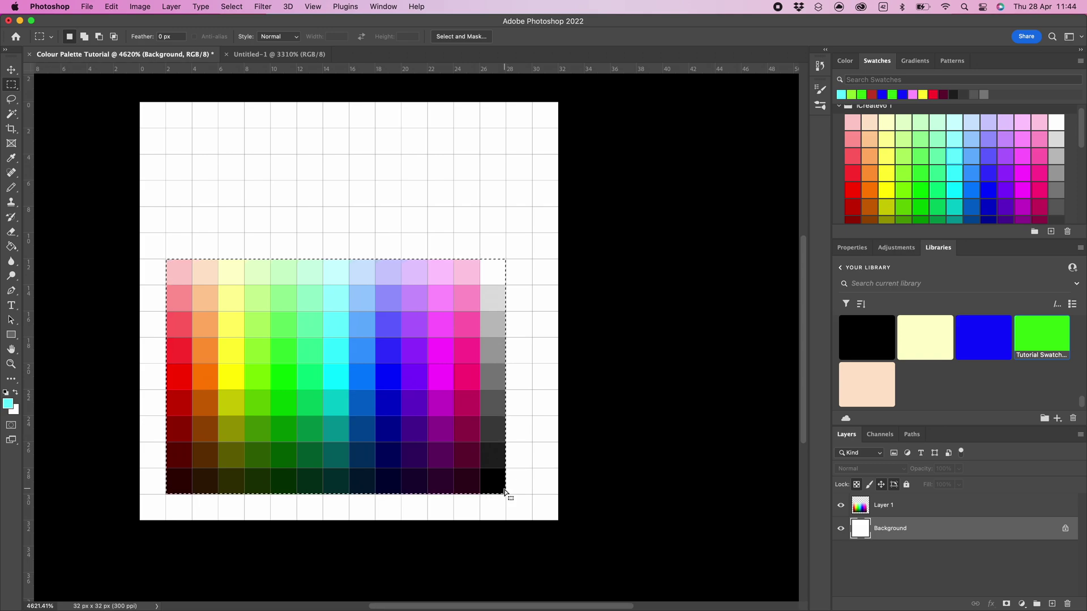
click(904, 509)
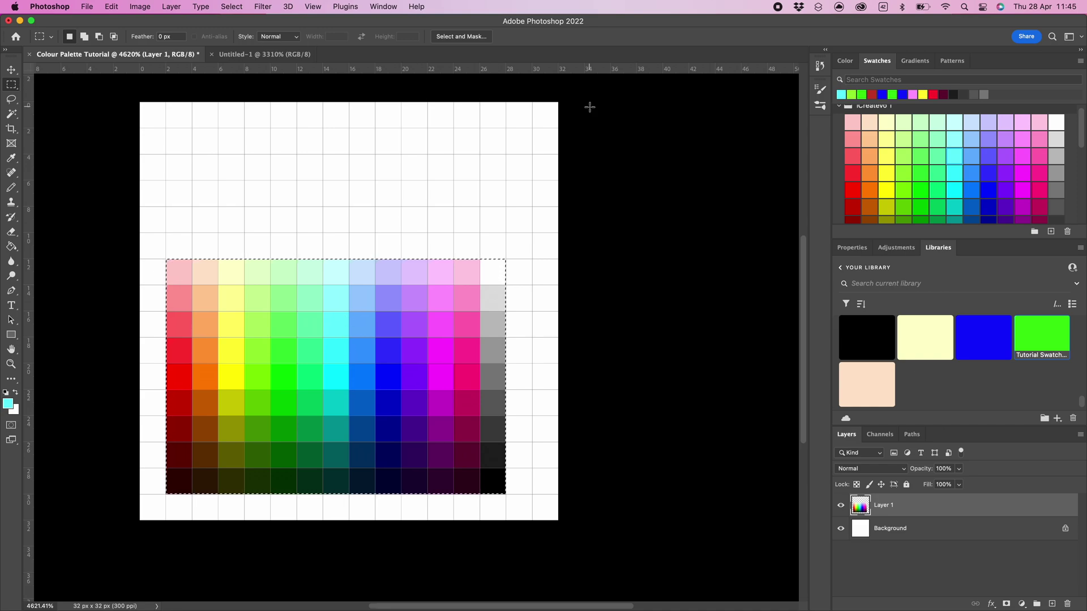
click(249, 55)
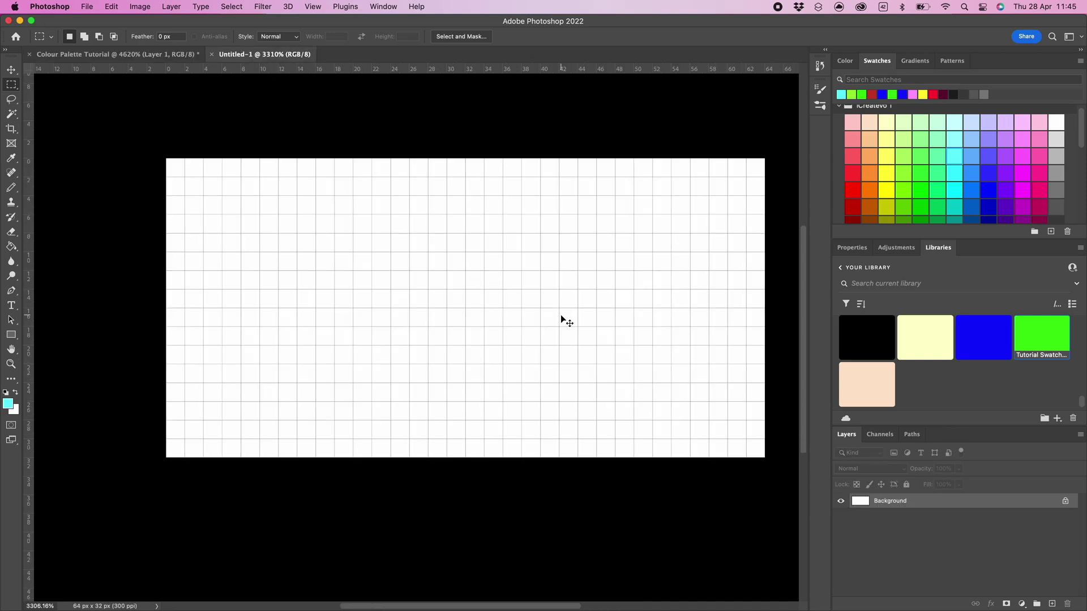
- Paste the palette twice, placing one copy right and one left, nudging the right copy 2 px
key(super+v)
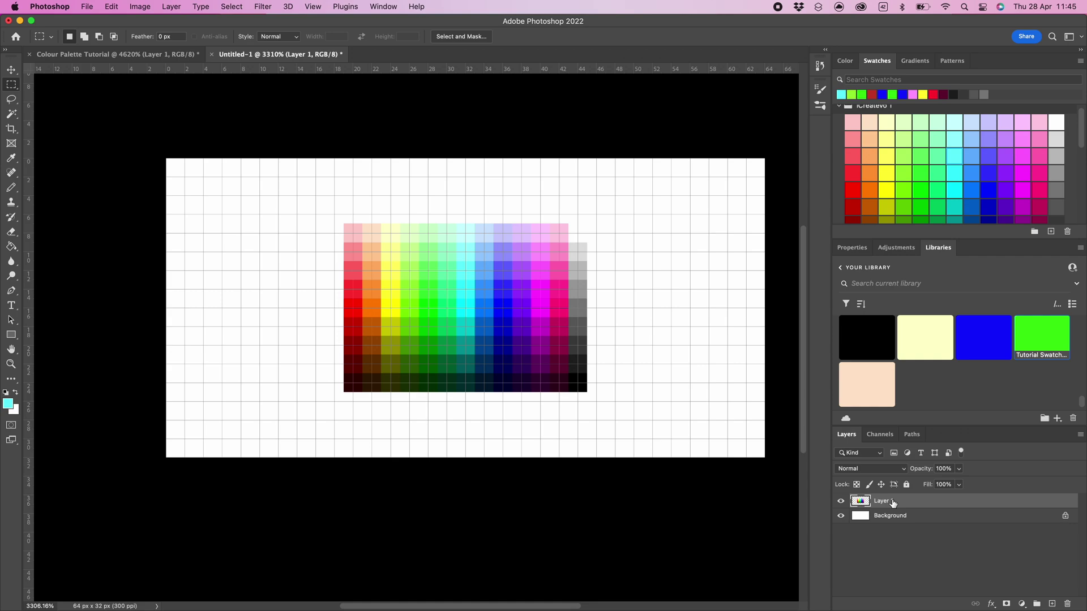
click(14, 72)
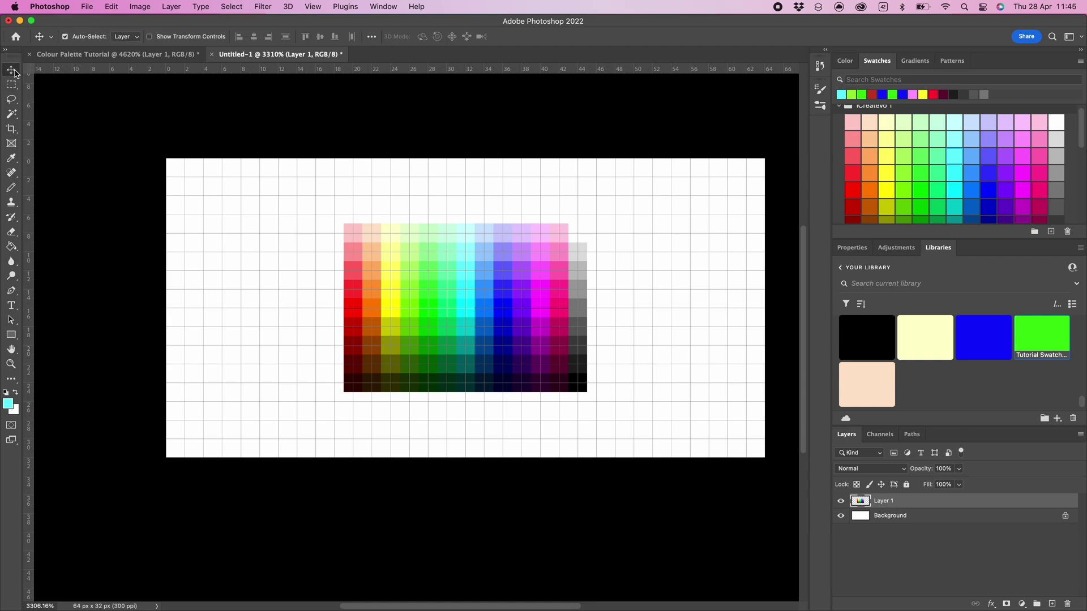
drag(423, 290, 544, 337)
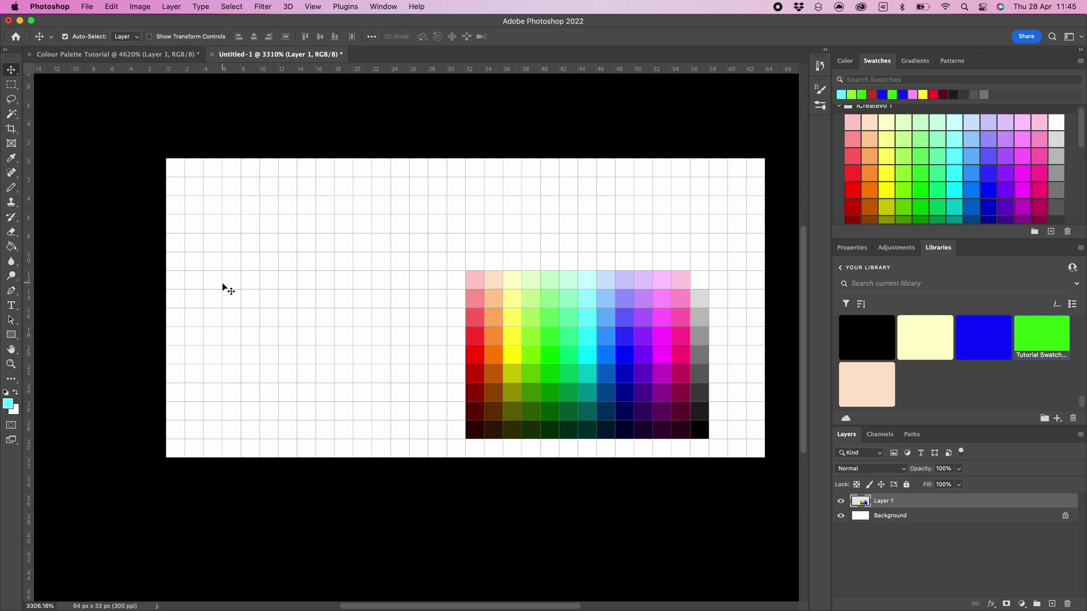
key(super+v)
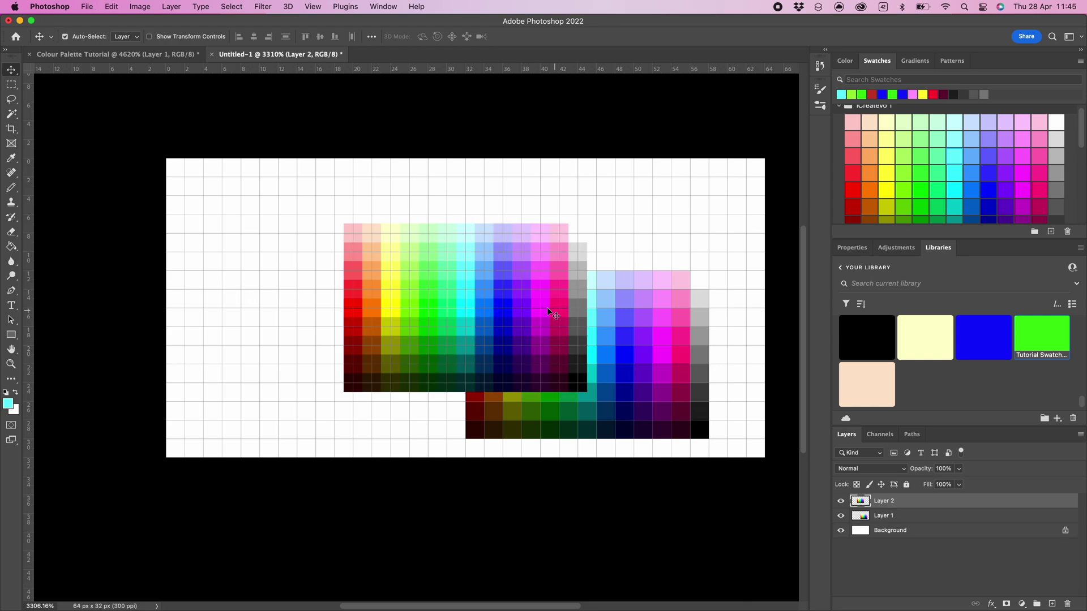
drag(461, 294, 330, 345)
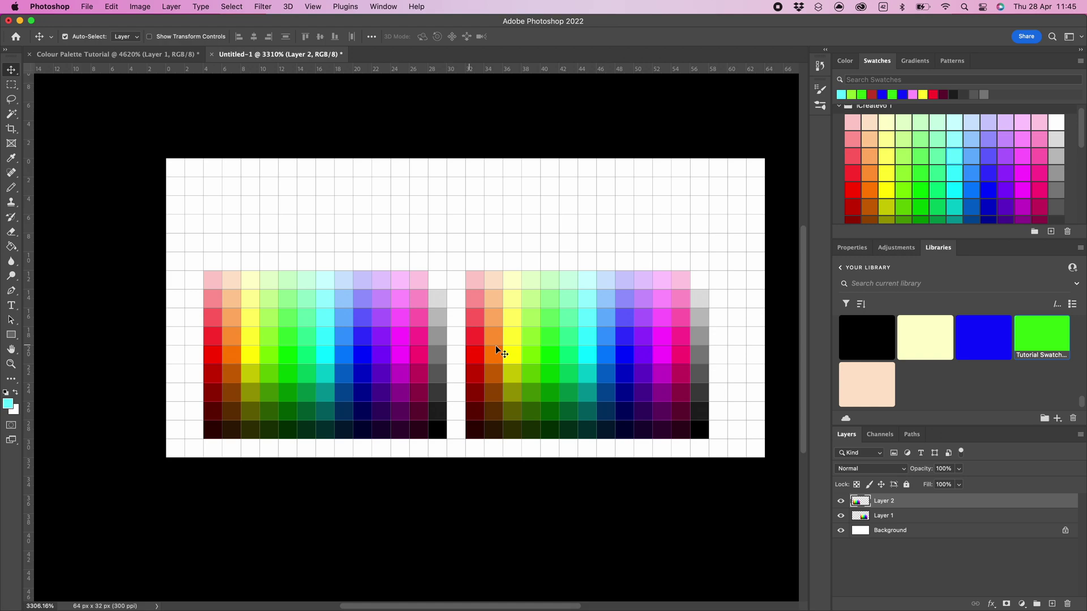
click(586, 354)
drag(587, 351, 605, 352)
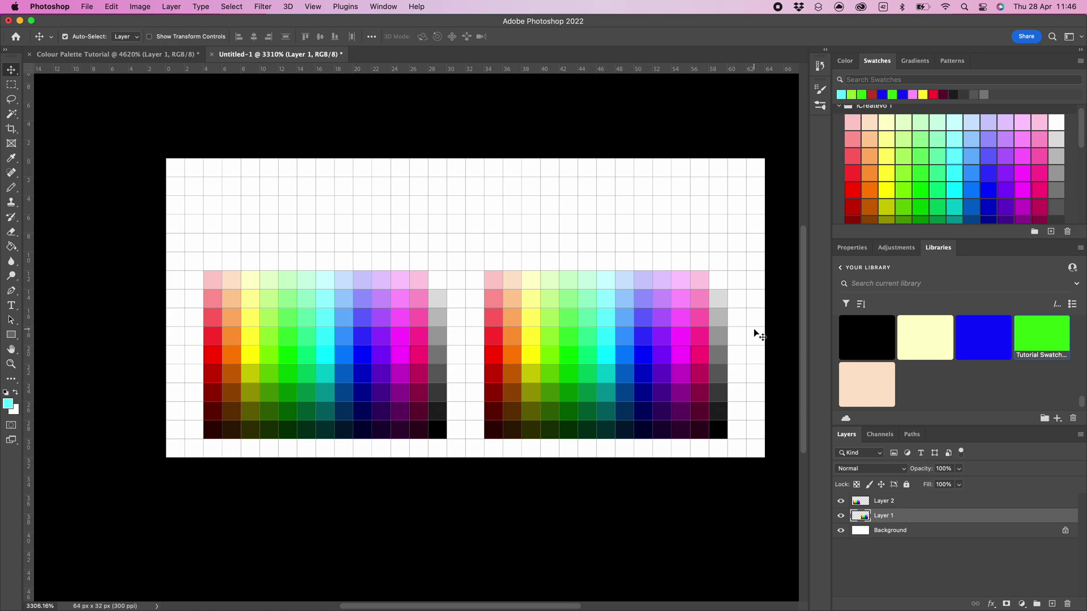
- Try a cyan Paint Bucket fill on the Background layer, then undo it to keep it white
click(909, 534)
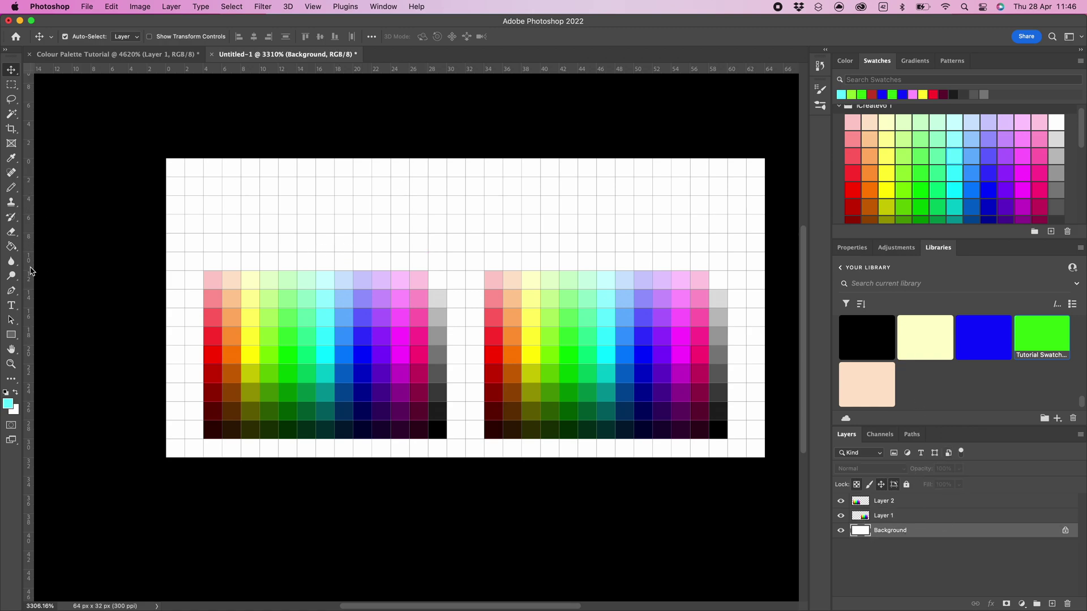
click(12, 249)
click(451, 207)
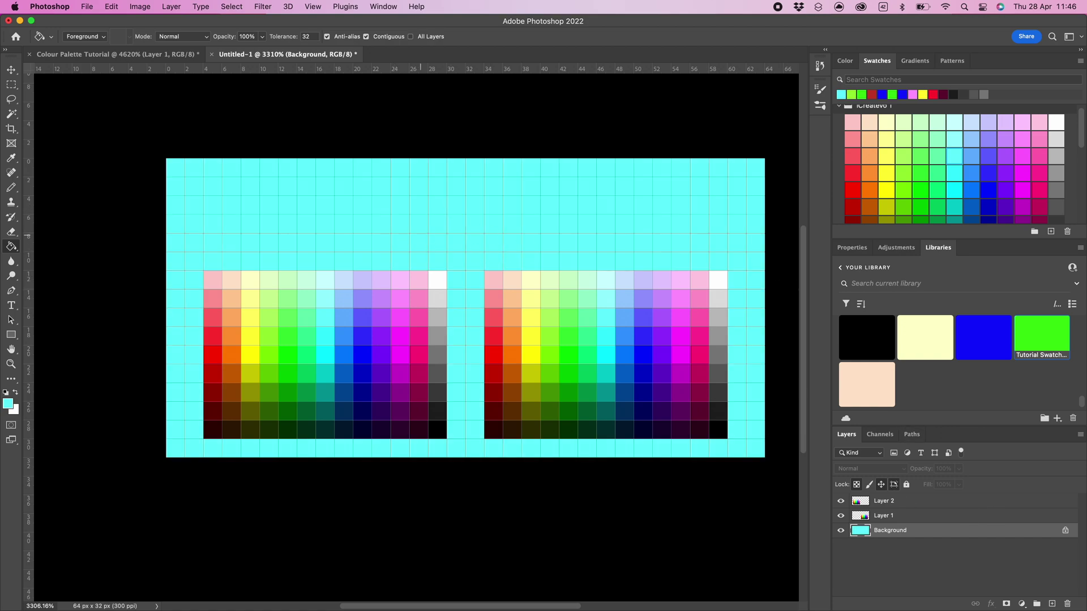
key(super+z)
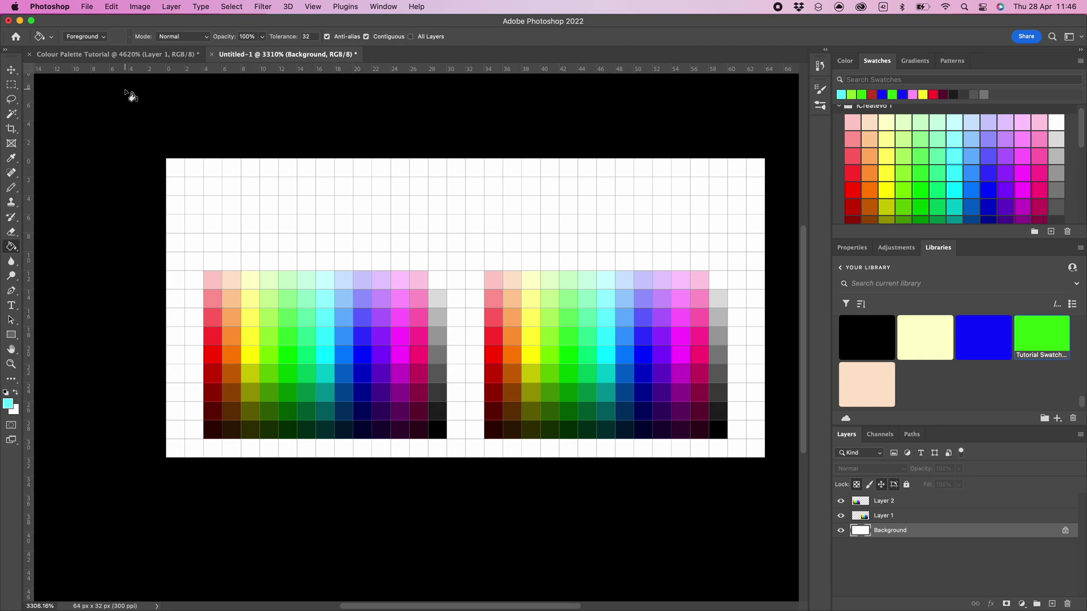
click(85, 8)
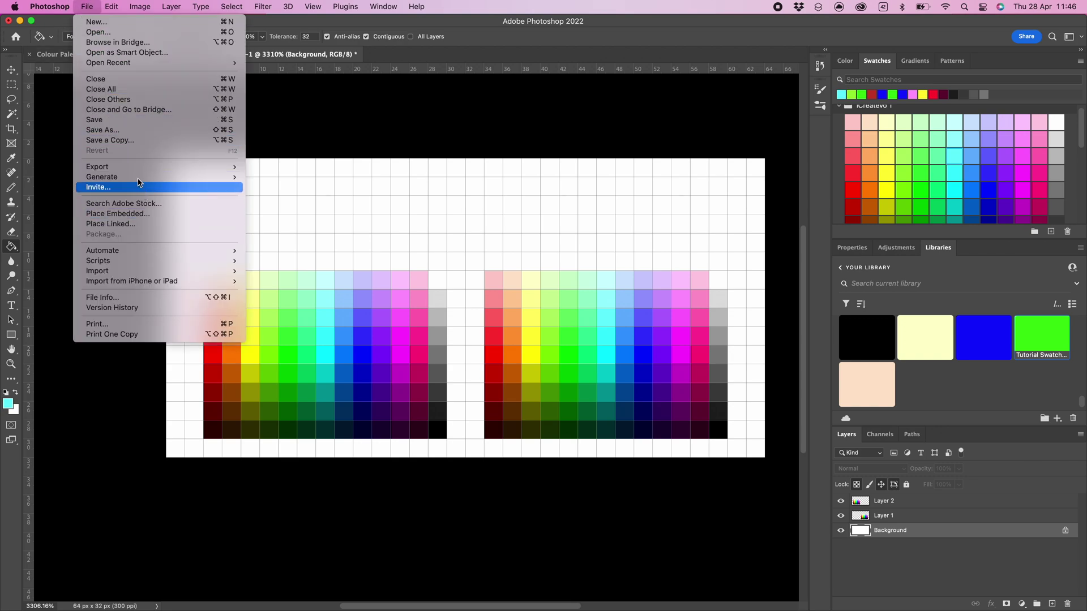
- Choose Save As and start naming the file Tutorial Standard Colour Palette 64x32
click(131, 130)
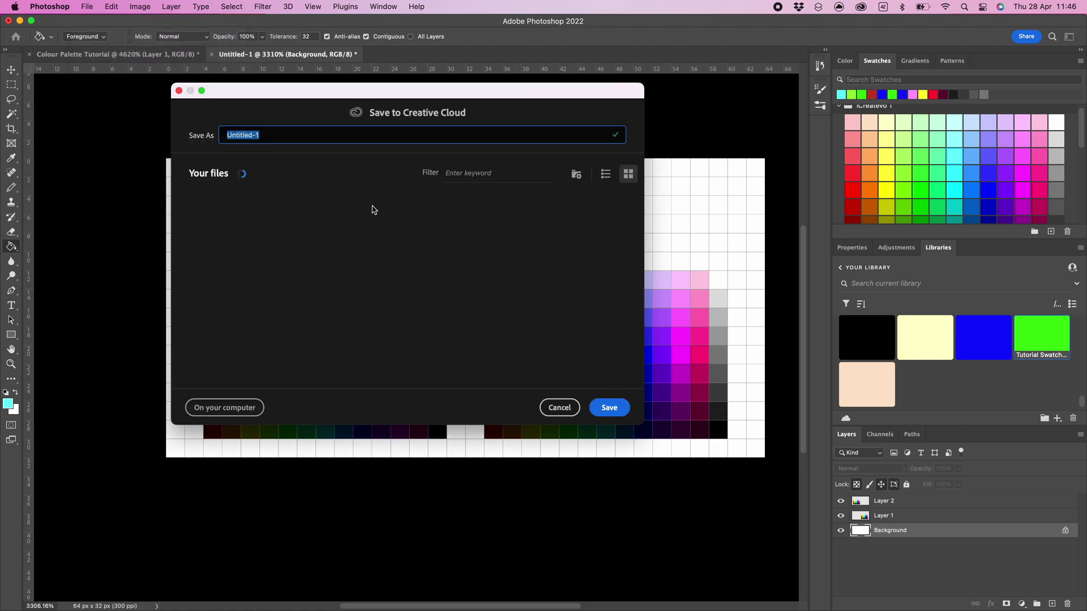
text(T)
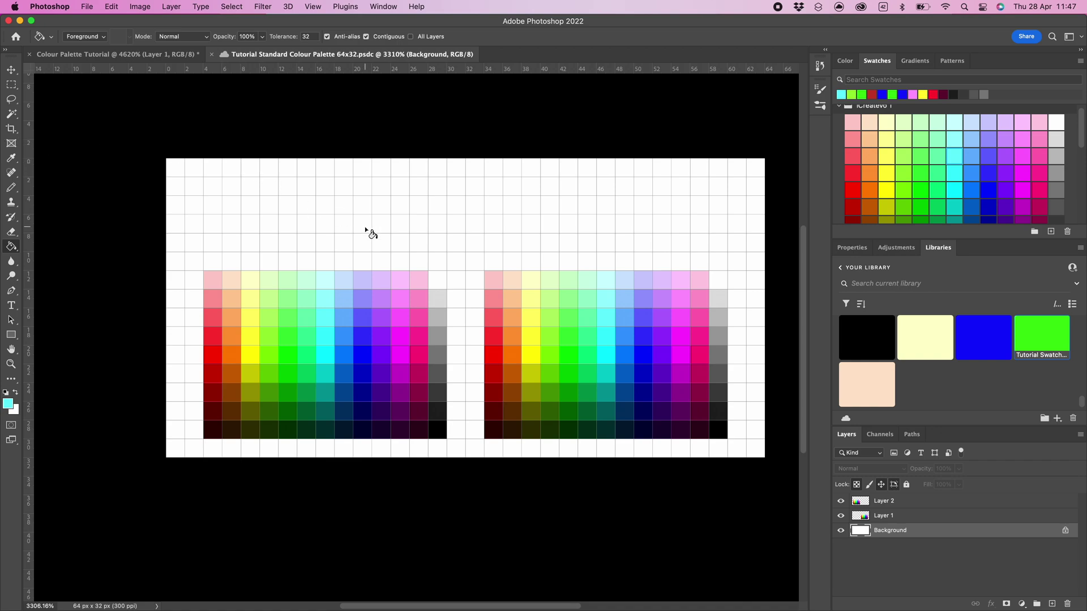
- Save a cloud copy with Standard replaced by Emissive: Tutorial Emissive Colour Palette 64x32
click(85, 7)
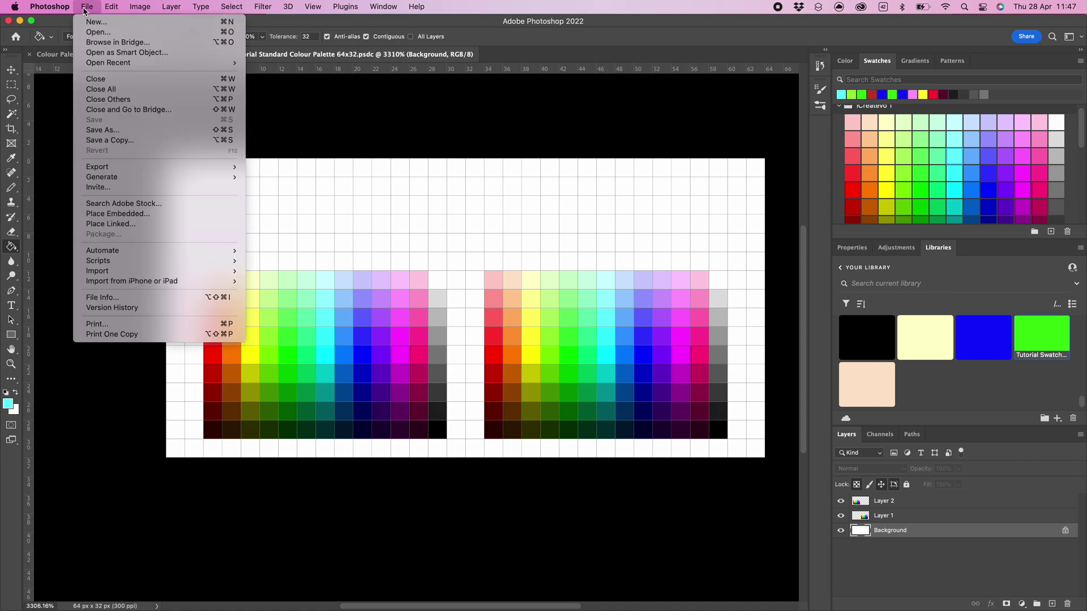
click(144, 135)
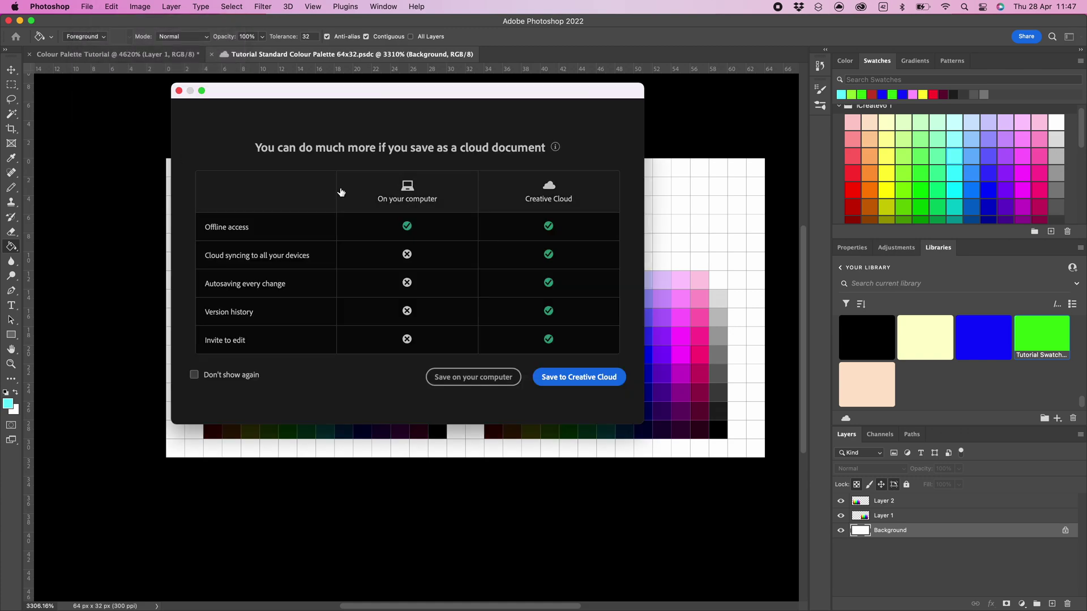
click(562, 384)
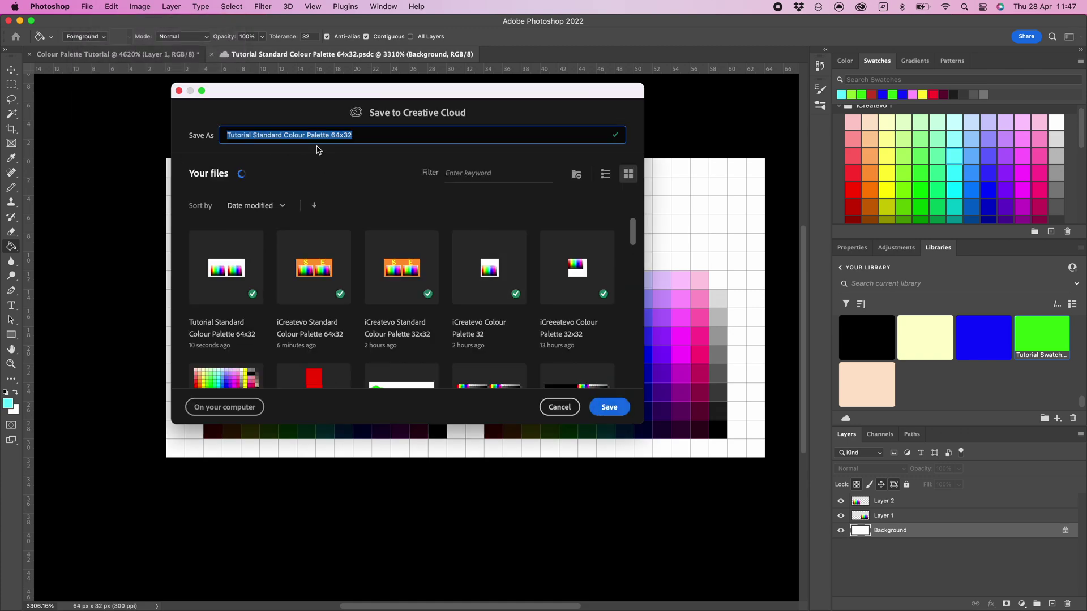
click(282, 135)
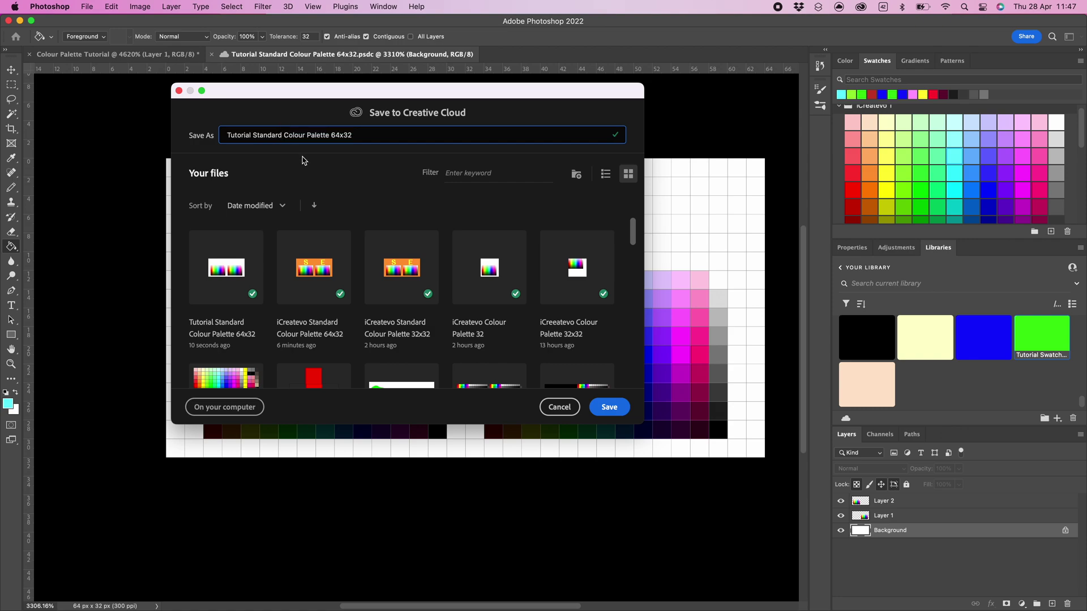
key(BackSpace)
key(BackSpace)
key(BackSpace)
key(BackSpace)
key(BackSpace)
key(BackSpace)
key(BackSpace)
key(BackSpace)
text(Emissive)
click(609, 407)
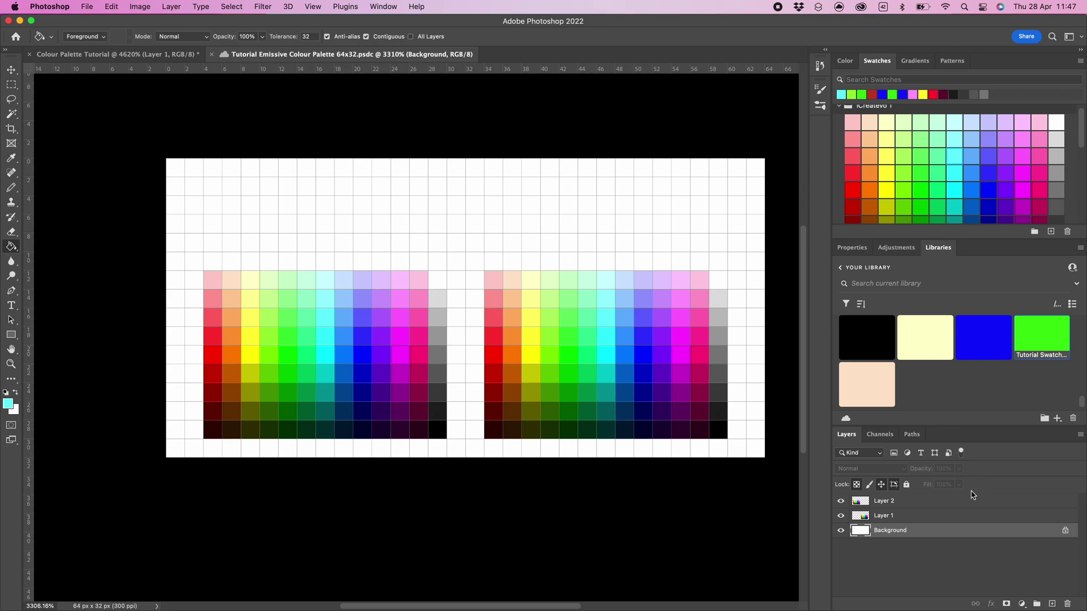
- Delete Layer 2, the left palette copy, and confirm the deletion
click(905, 503)
key(v)
right_click(912, 501)
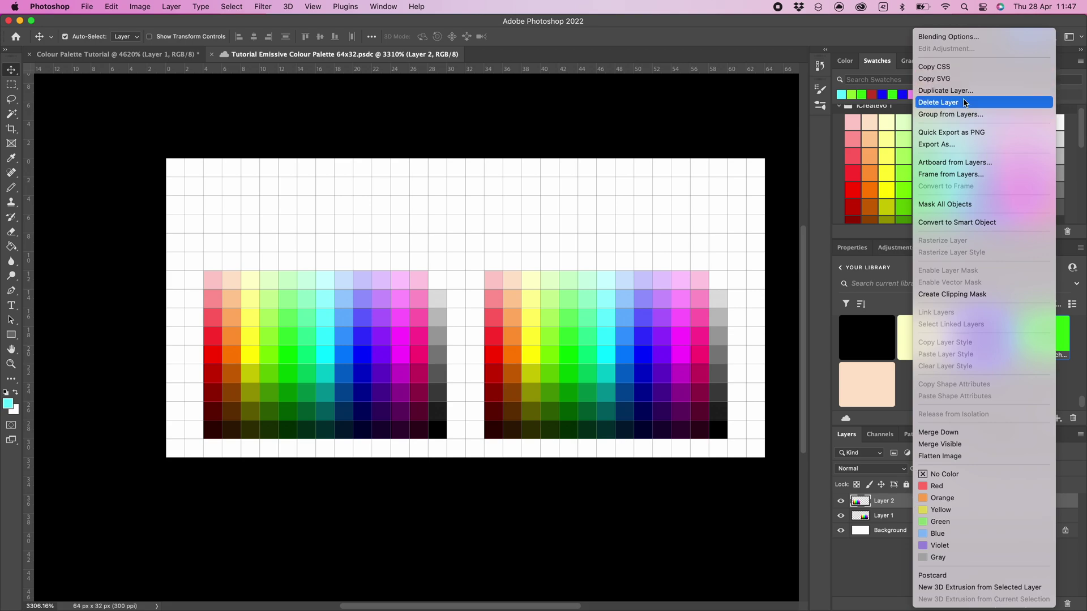
click(938, 102)
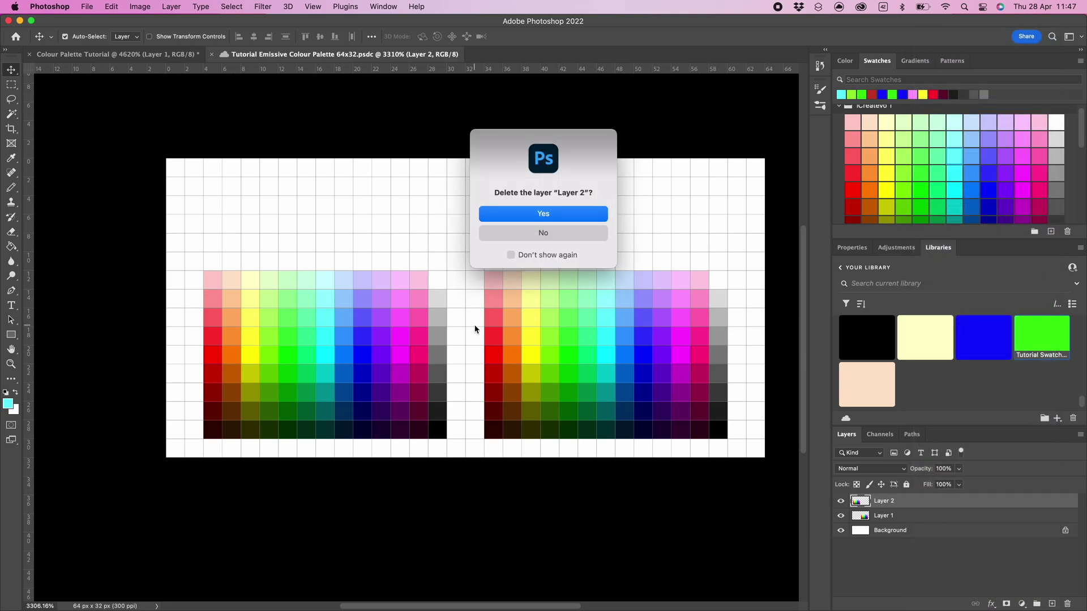
click(531, 214)
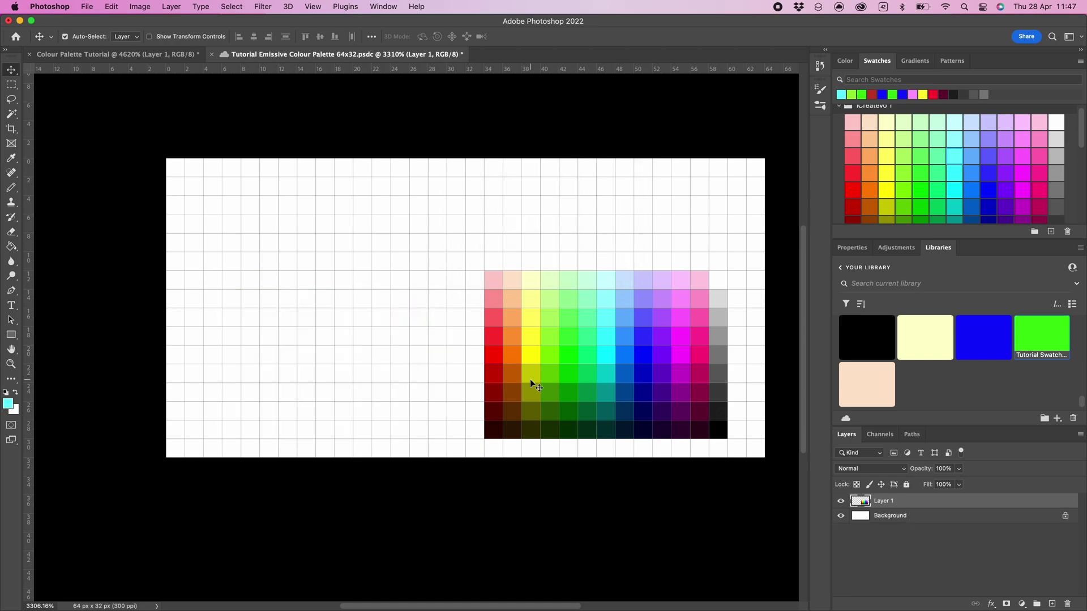
- Set the foreground colour to black (R, G, B all 0) and Paint Bucket-fill the Background layer
click(882, 518)
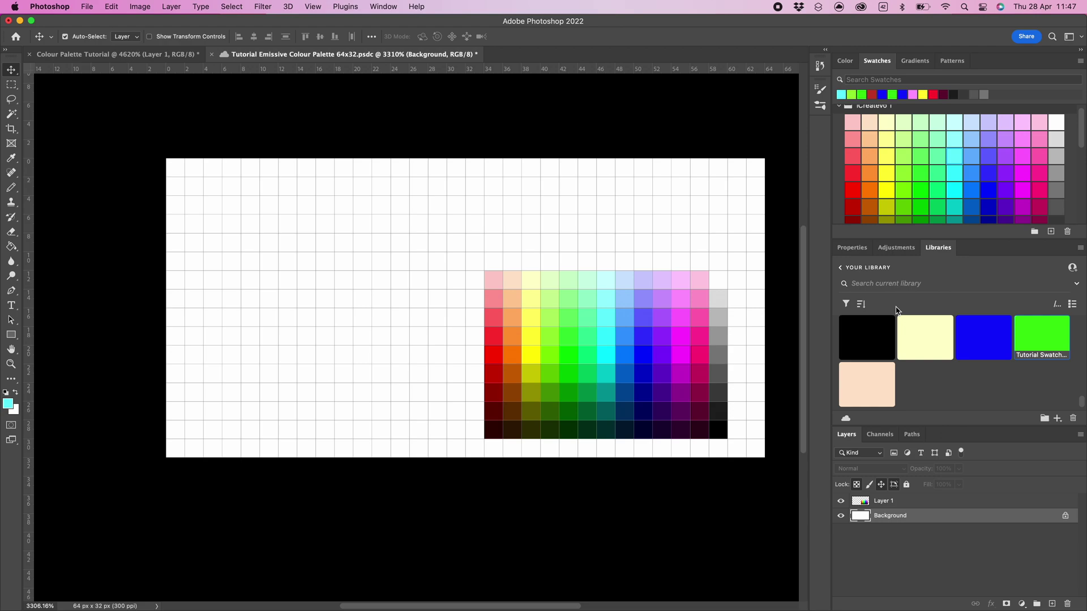
scroll(929, 208, up, 1)
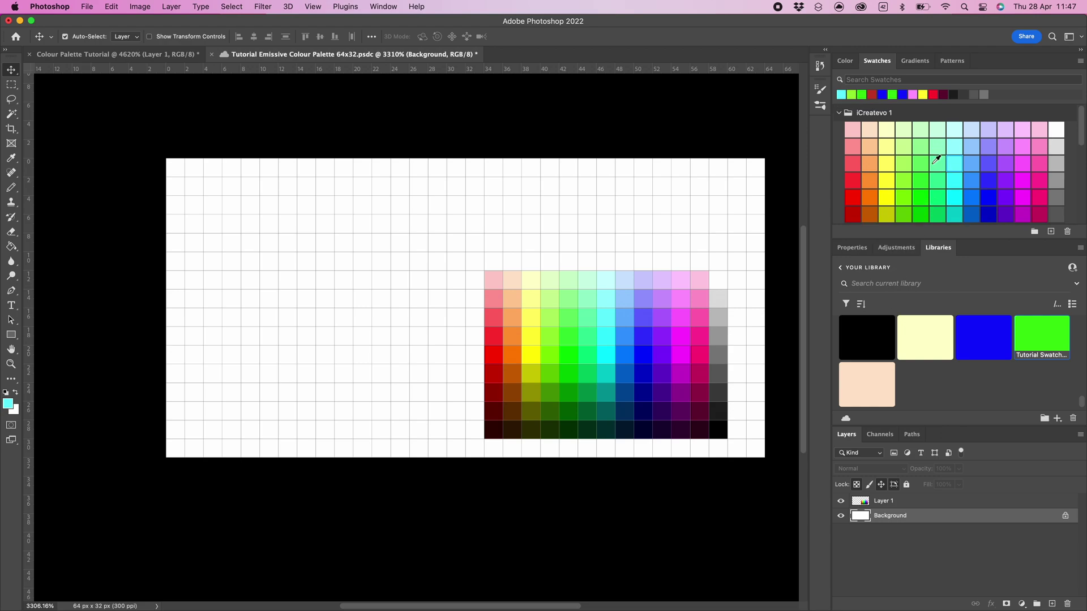
click(845, 62)
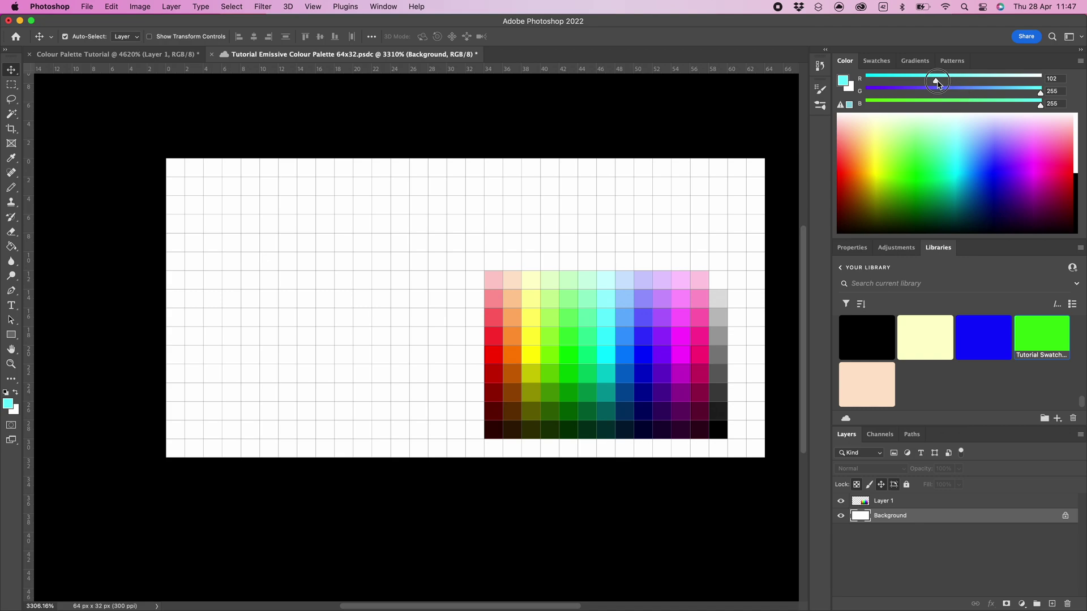
drag(937, 81, 861, 81)
drag(1040, 95, 865, 94)
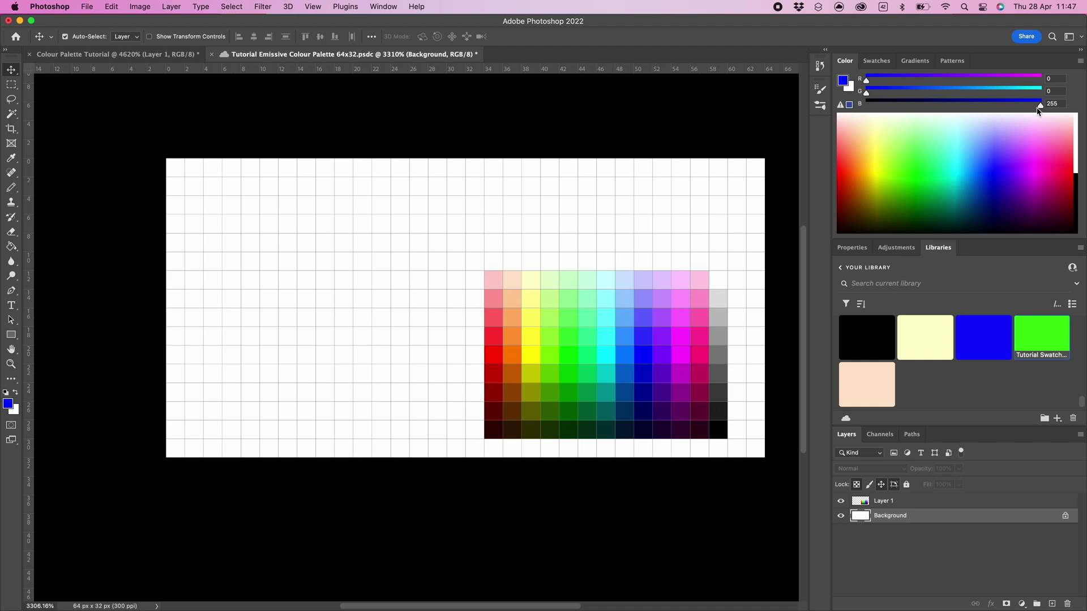
drag(1038, 109, 865, 108)
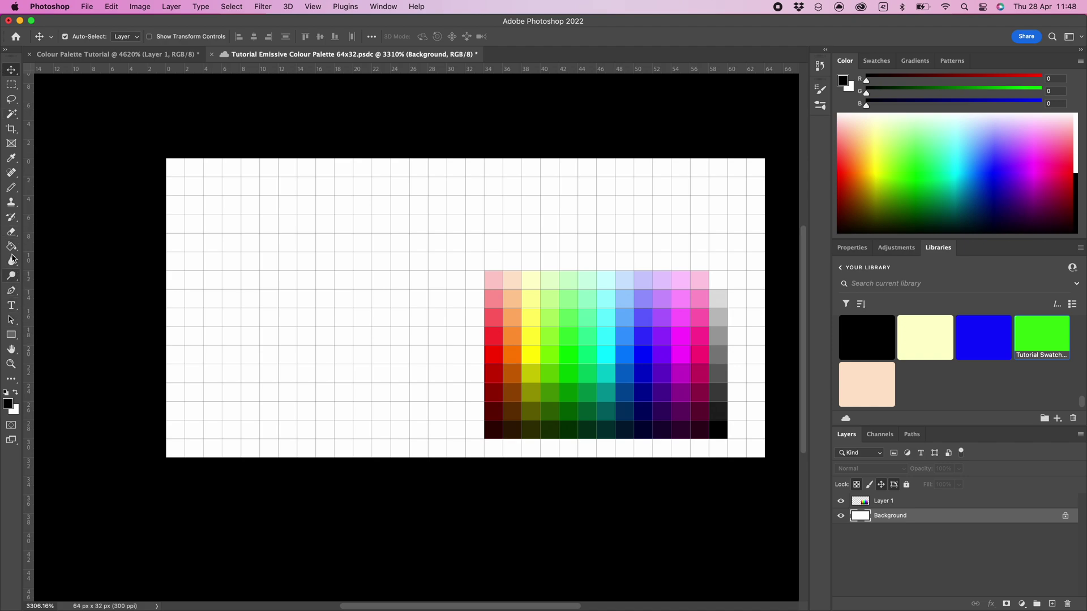
click(11, 246)
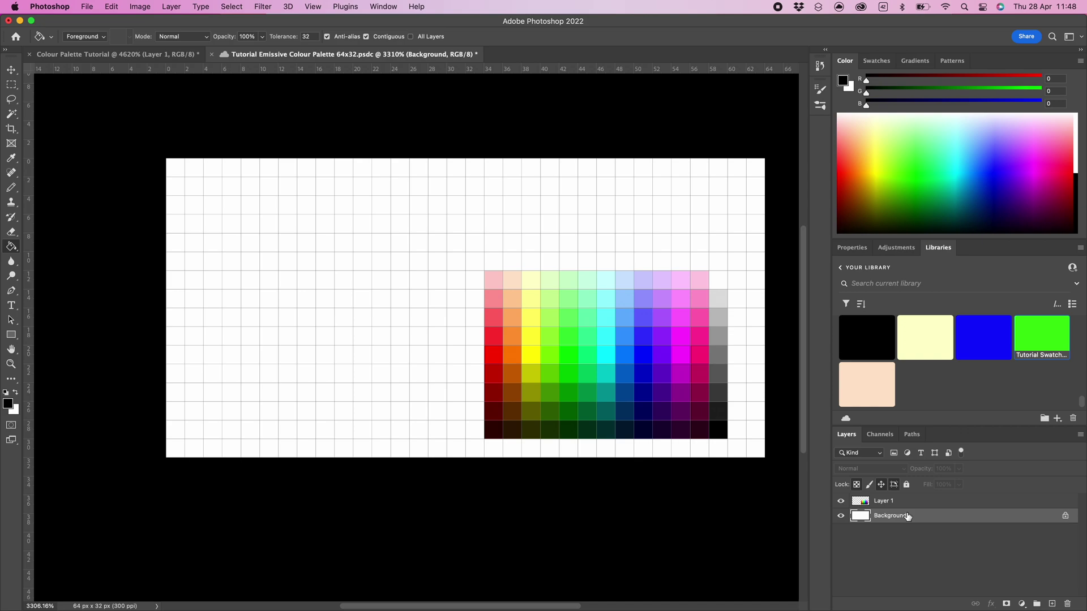
click(347, 256)
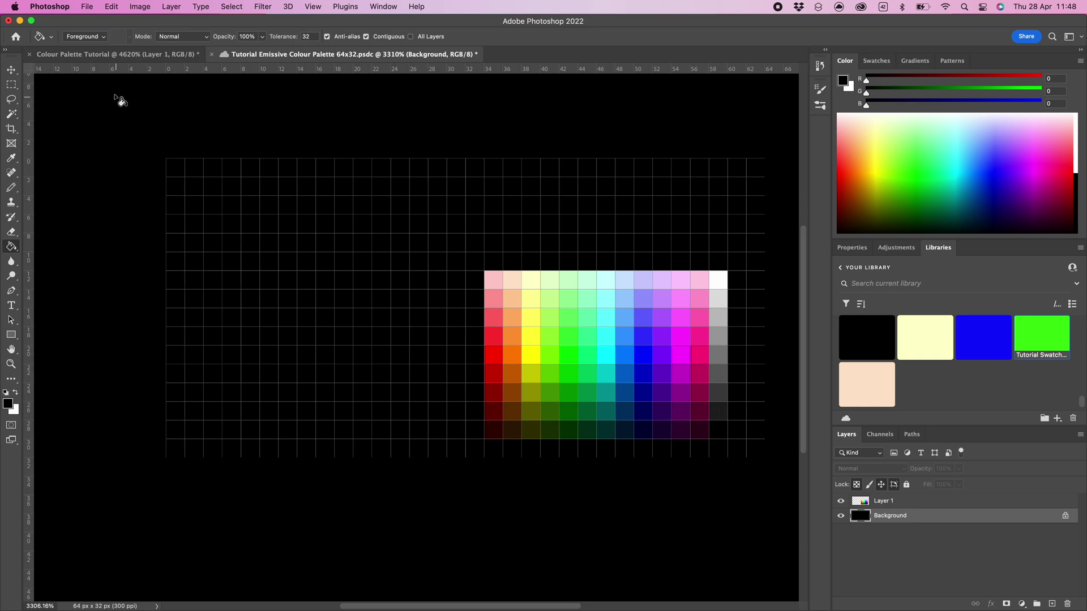
- Save the emissive document, then export it as a PNG with Transparency unchecked
click(87, 7)
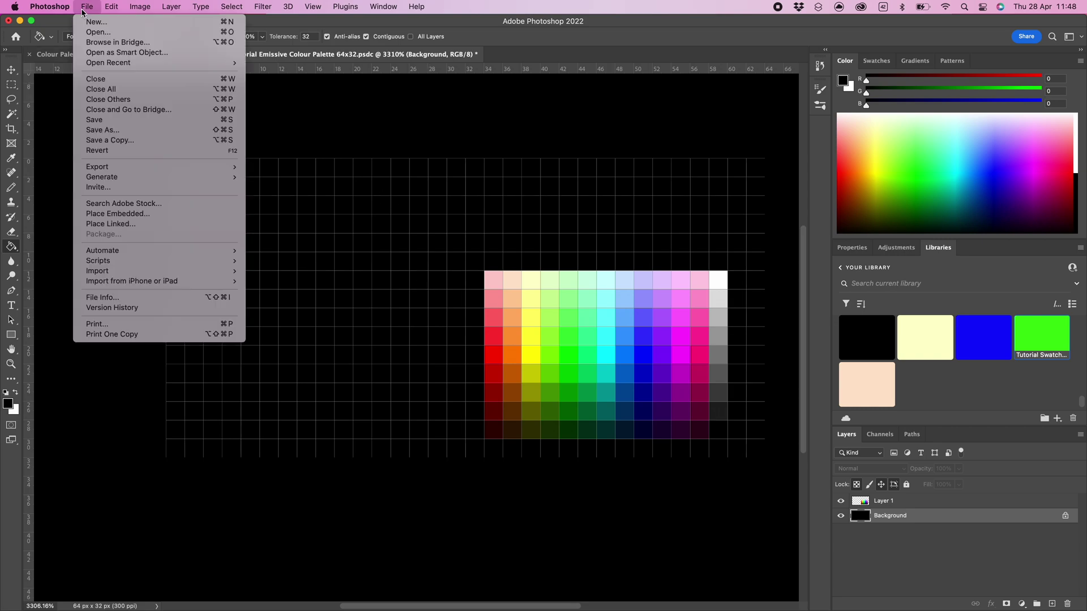
click(118, 121)
mouse_move(129, 170)
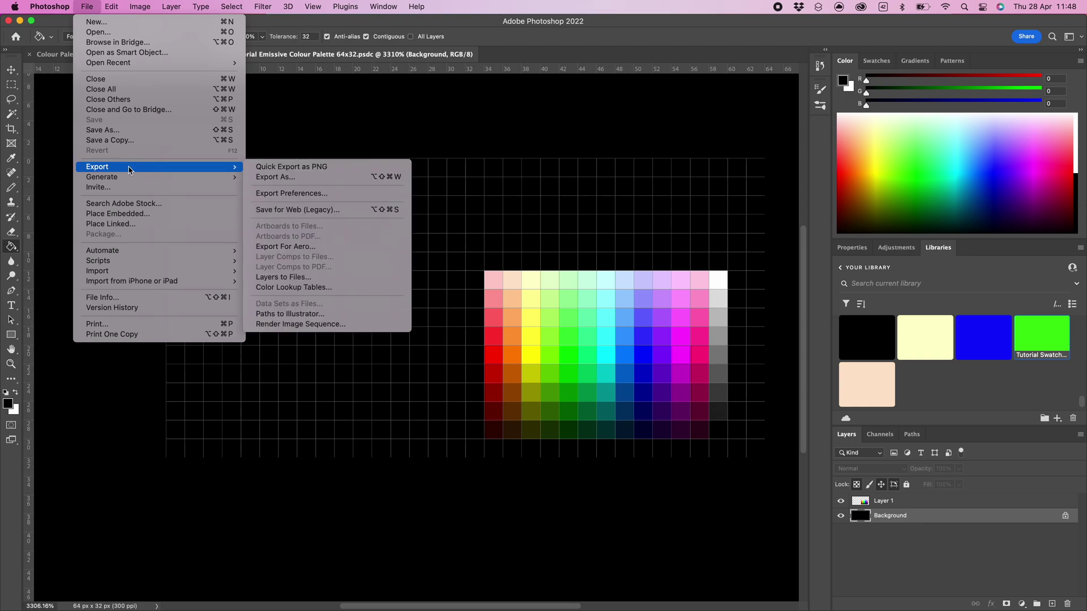
click(325, 180)
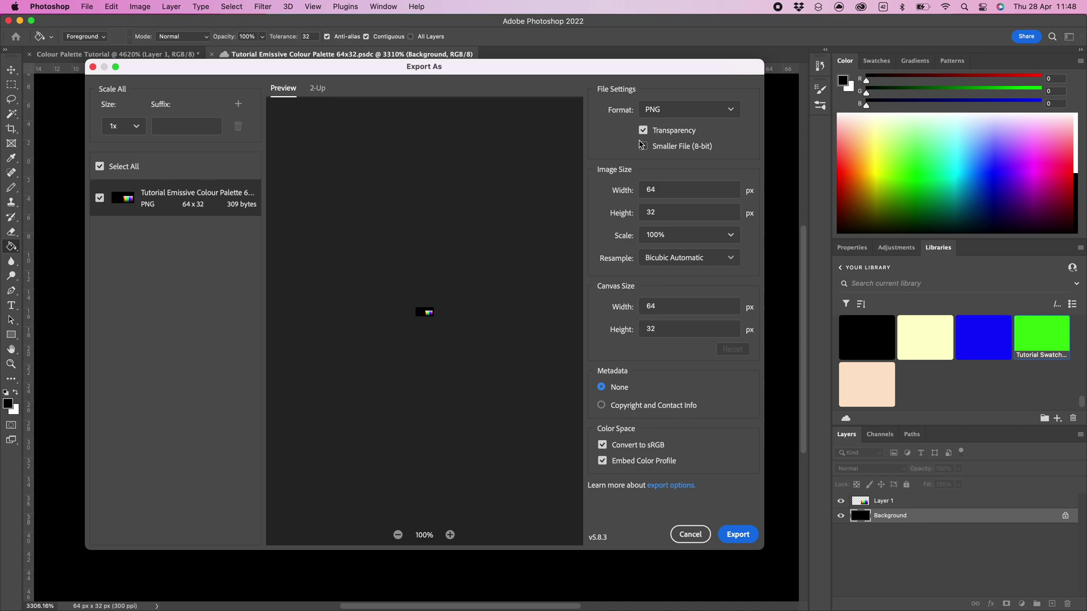
click(643, 135)
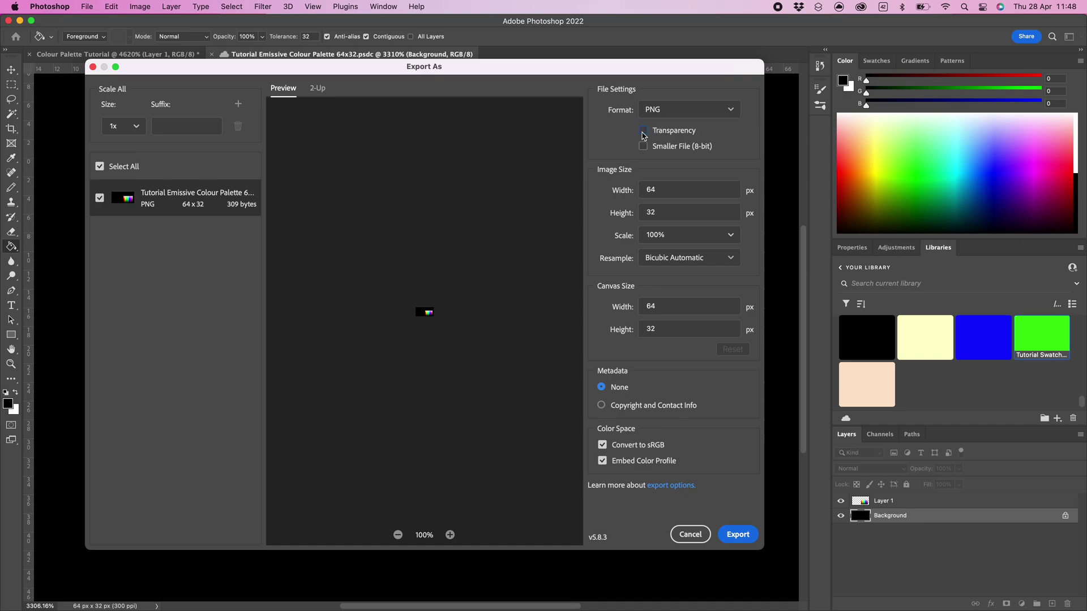
click(744, 534)
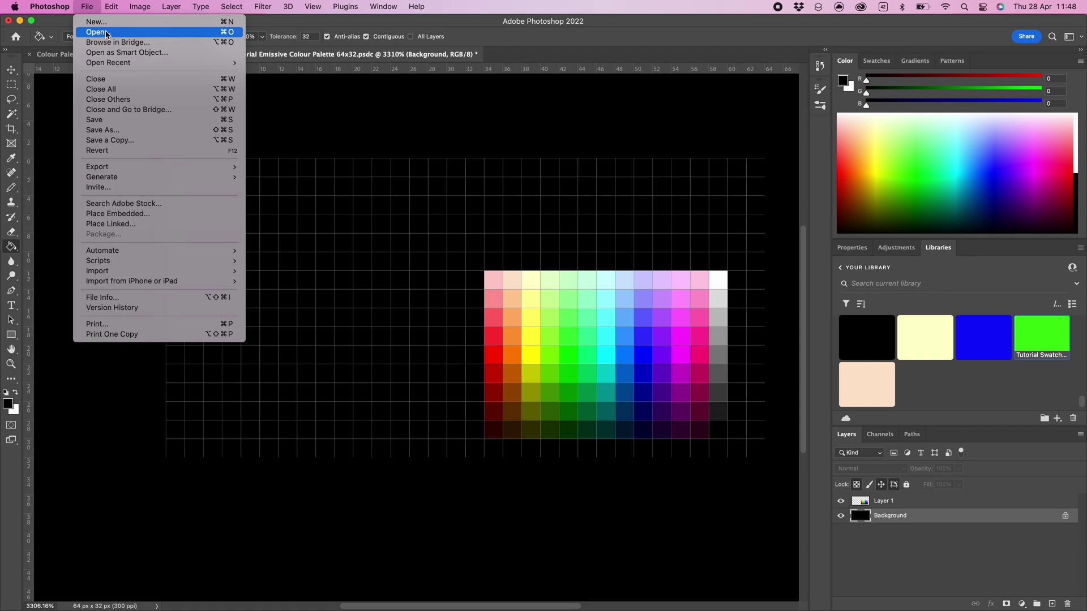
- Reopen Tutorial Standard Colour Palette 64x32 and export it to the Desktop as PNG without transparency
mouse_move(119, 63)
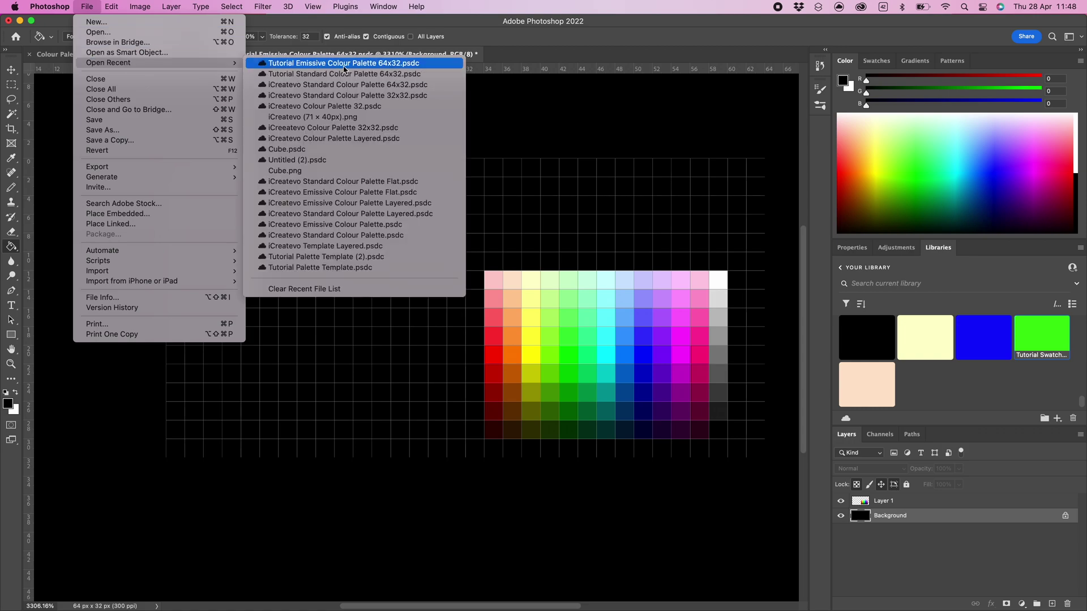
click(371, 74)
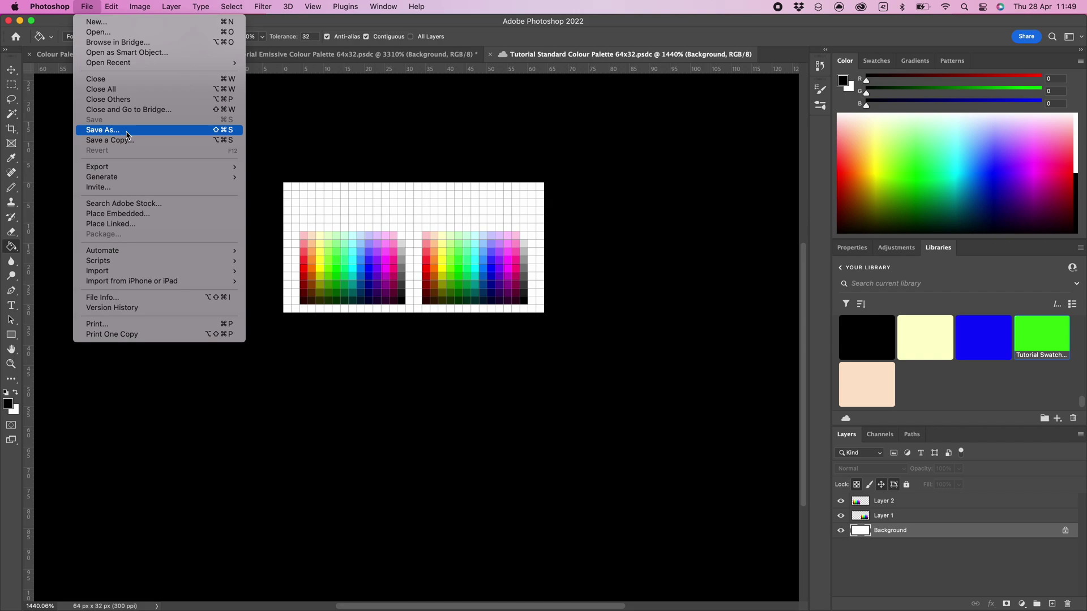
mouse_move(142, 172)
click(275, 177)
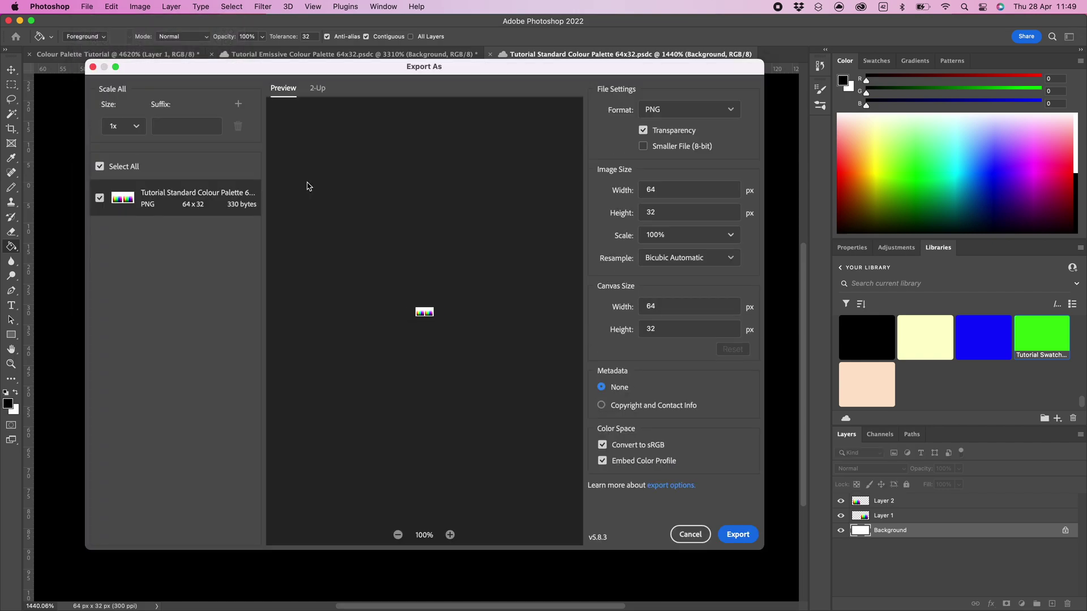
click(645, 131)
click(730, 109)
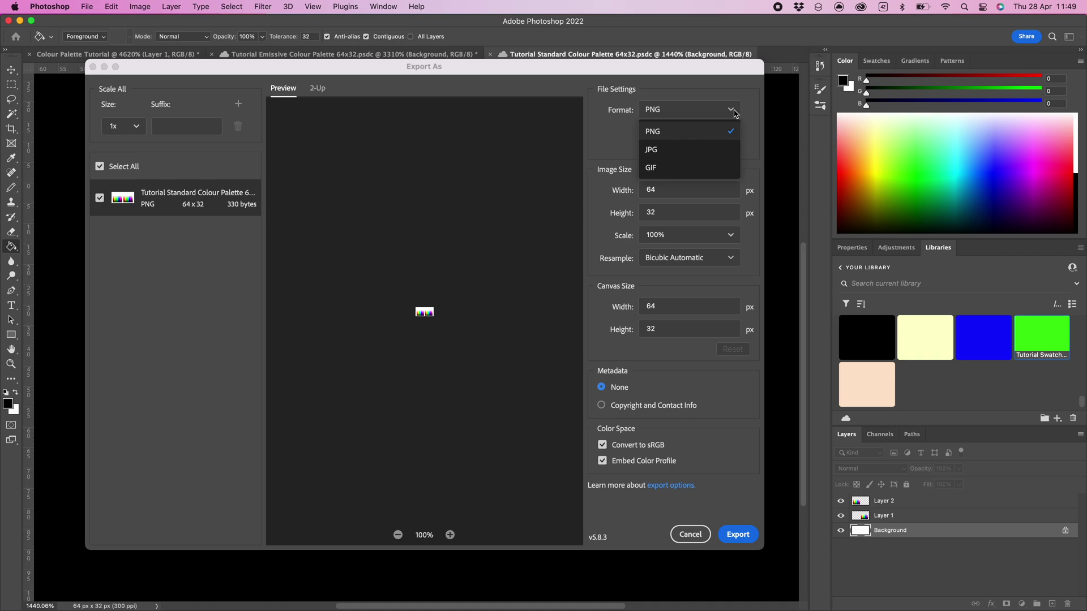
click(730, 109)
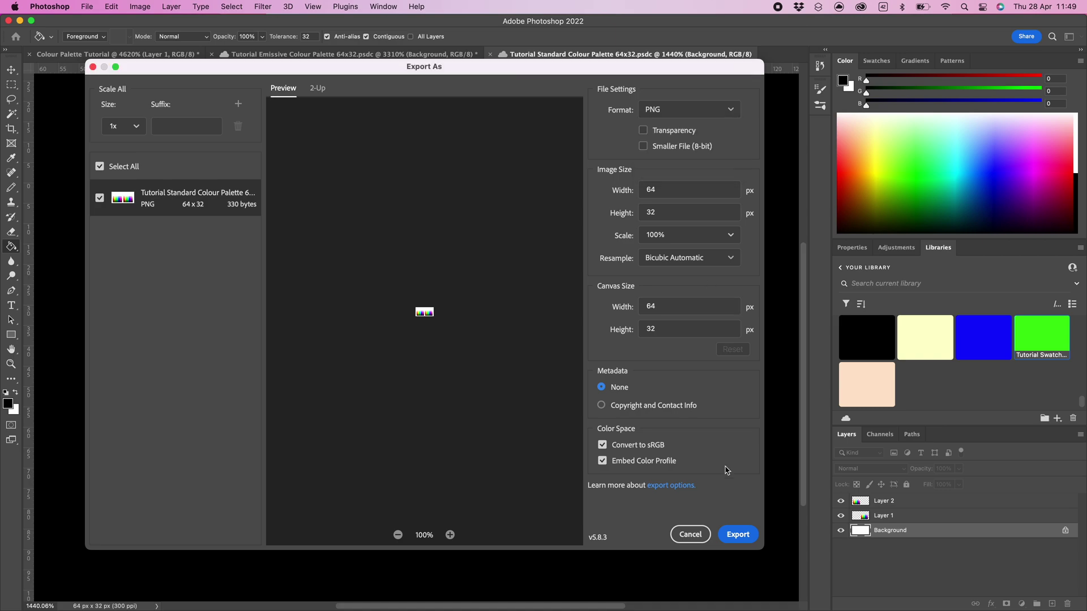
click(738, 535)
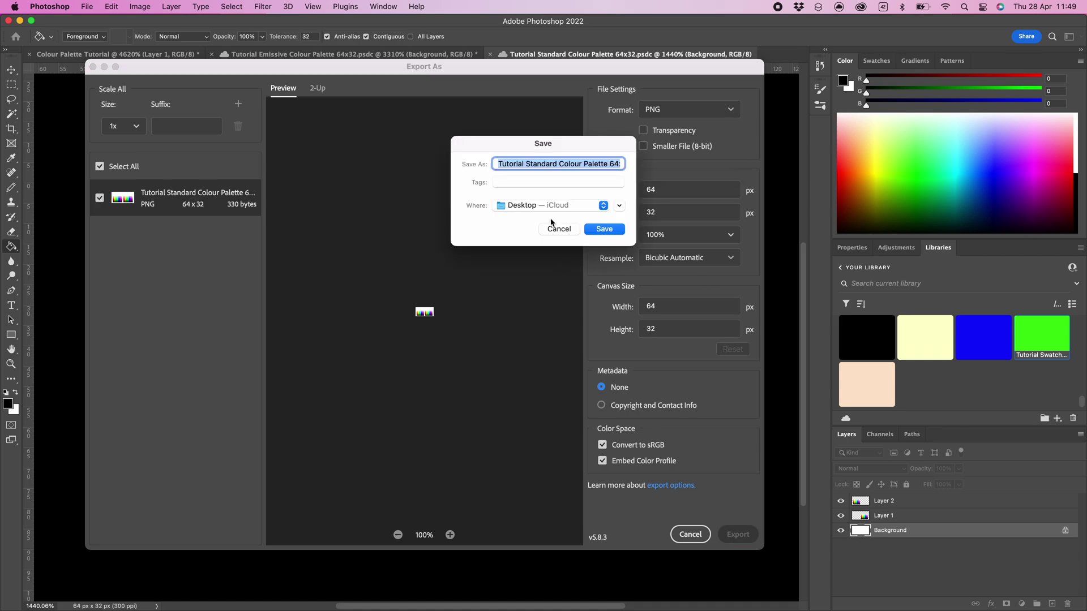
click(602, 229)
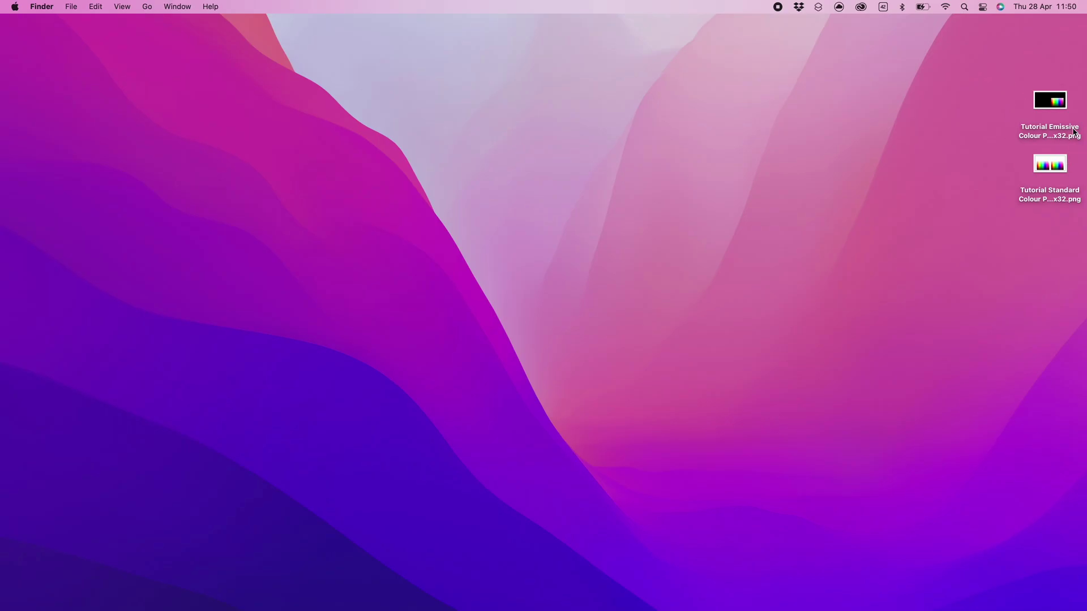
drag(1055, 106, 836, 95)
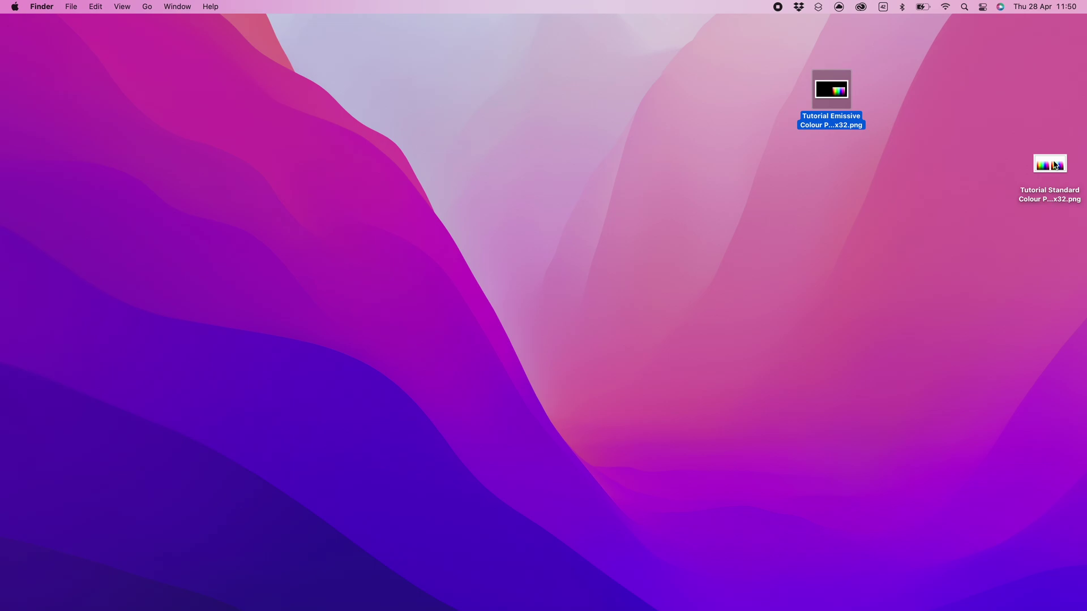
drag(1055, 165, 838, 152)
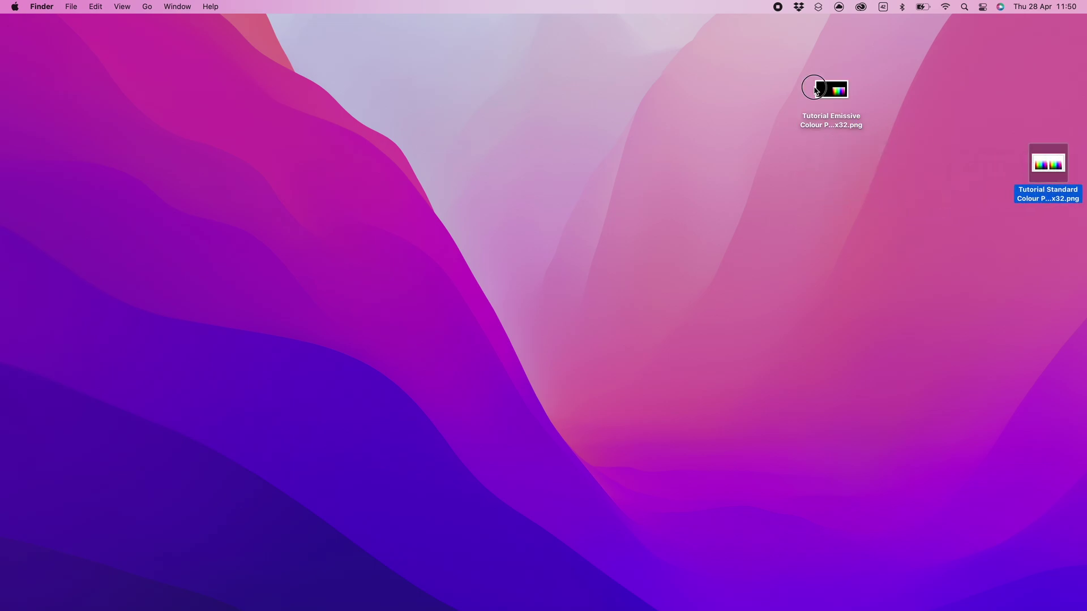
drag(815, 91, 1032, 98)
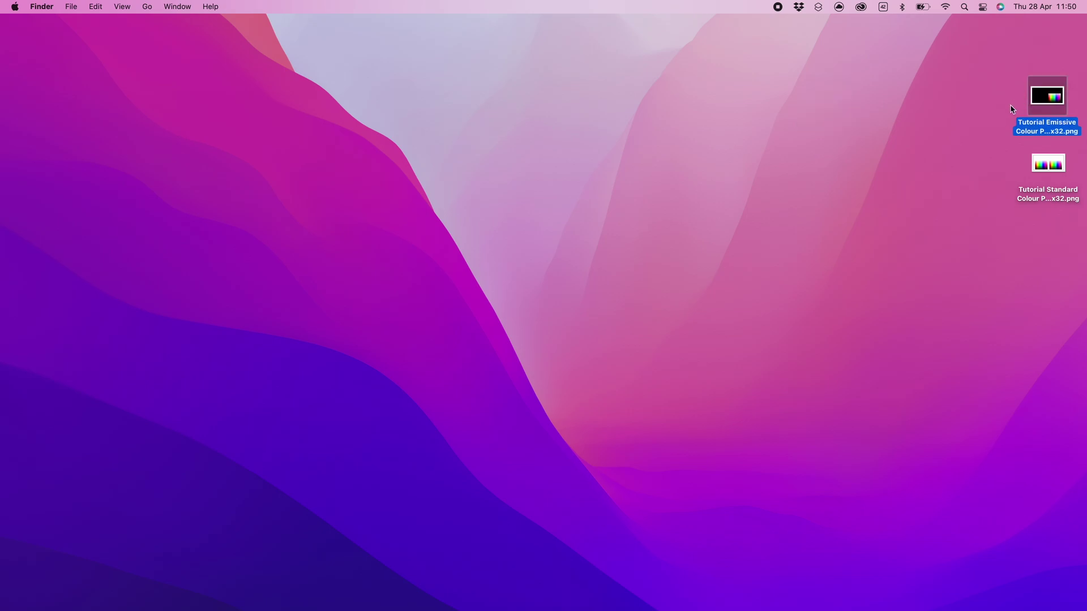